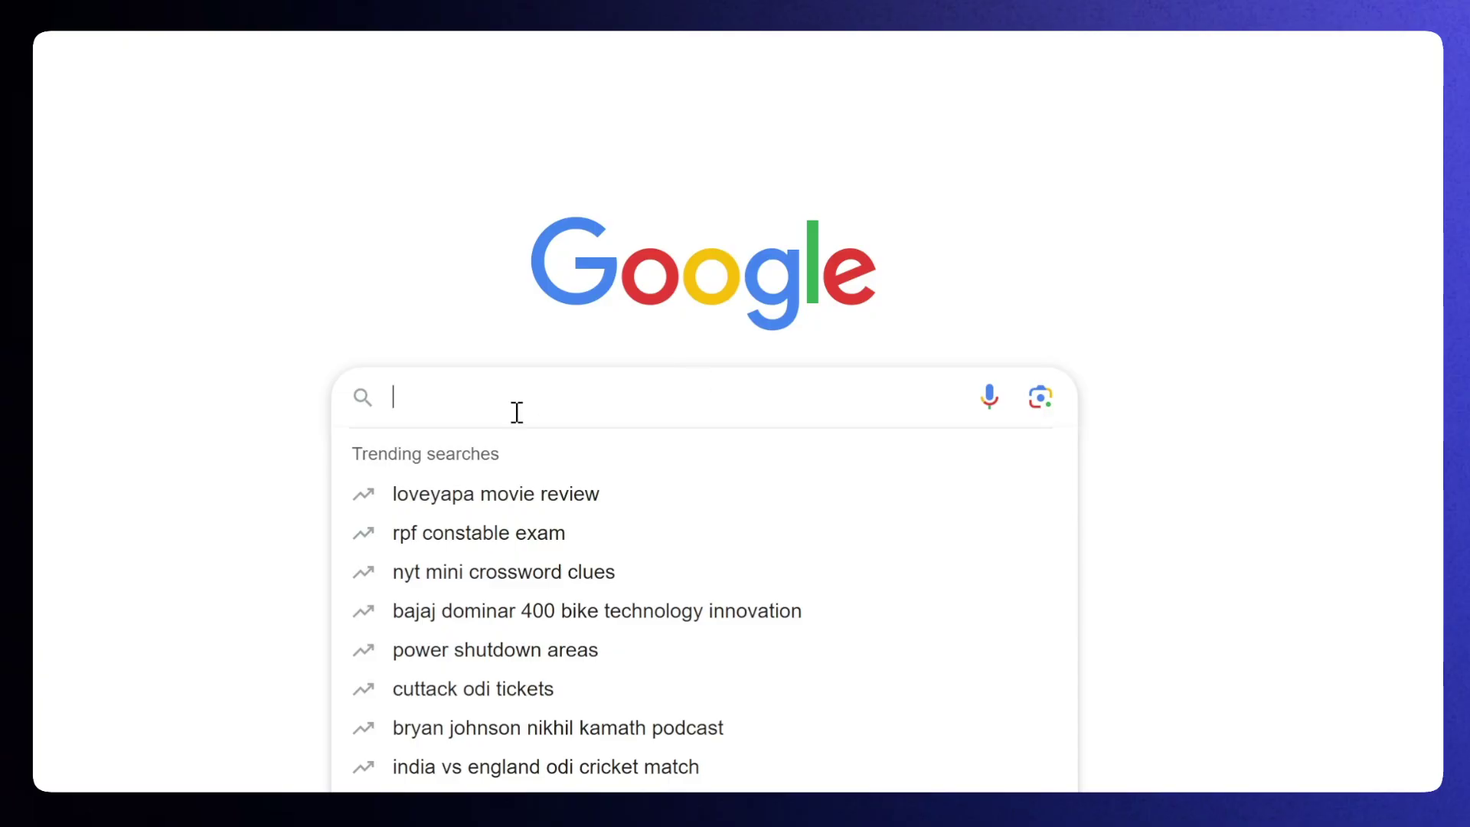
# Step: Enter blog.victorflow.com in Google and see the 'This site can't be reached' error
pyautogui.write('blog.victorflow.com')
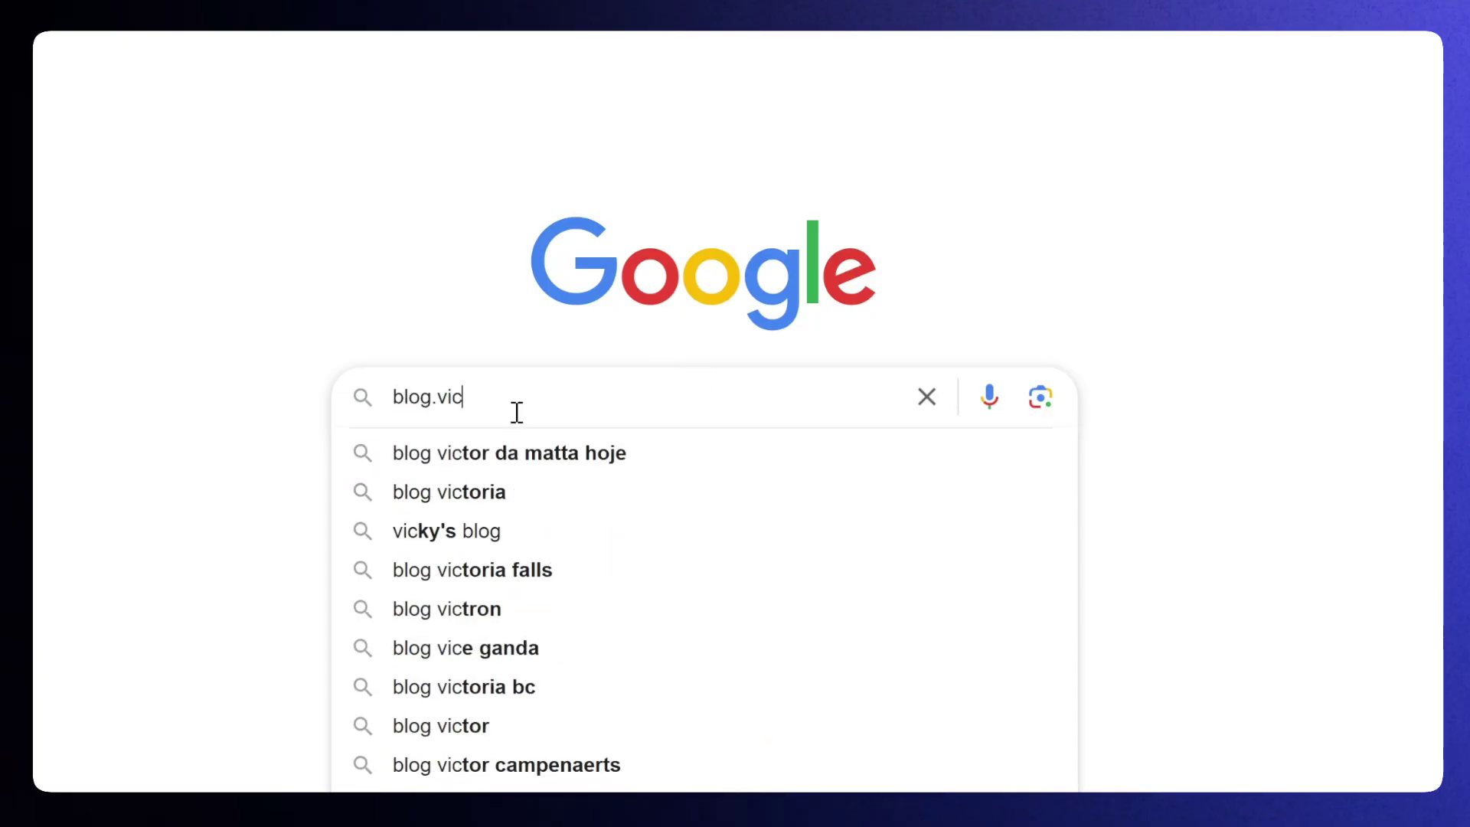
pyautogui.press('Return')
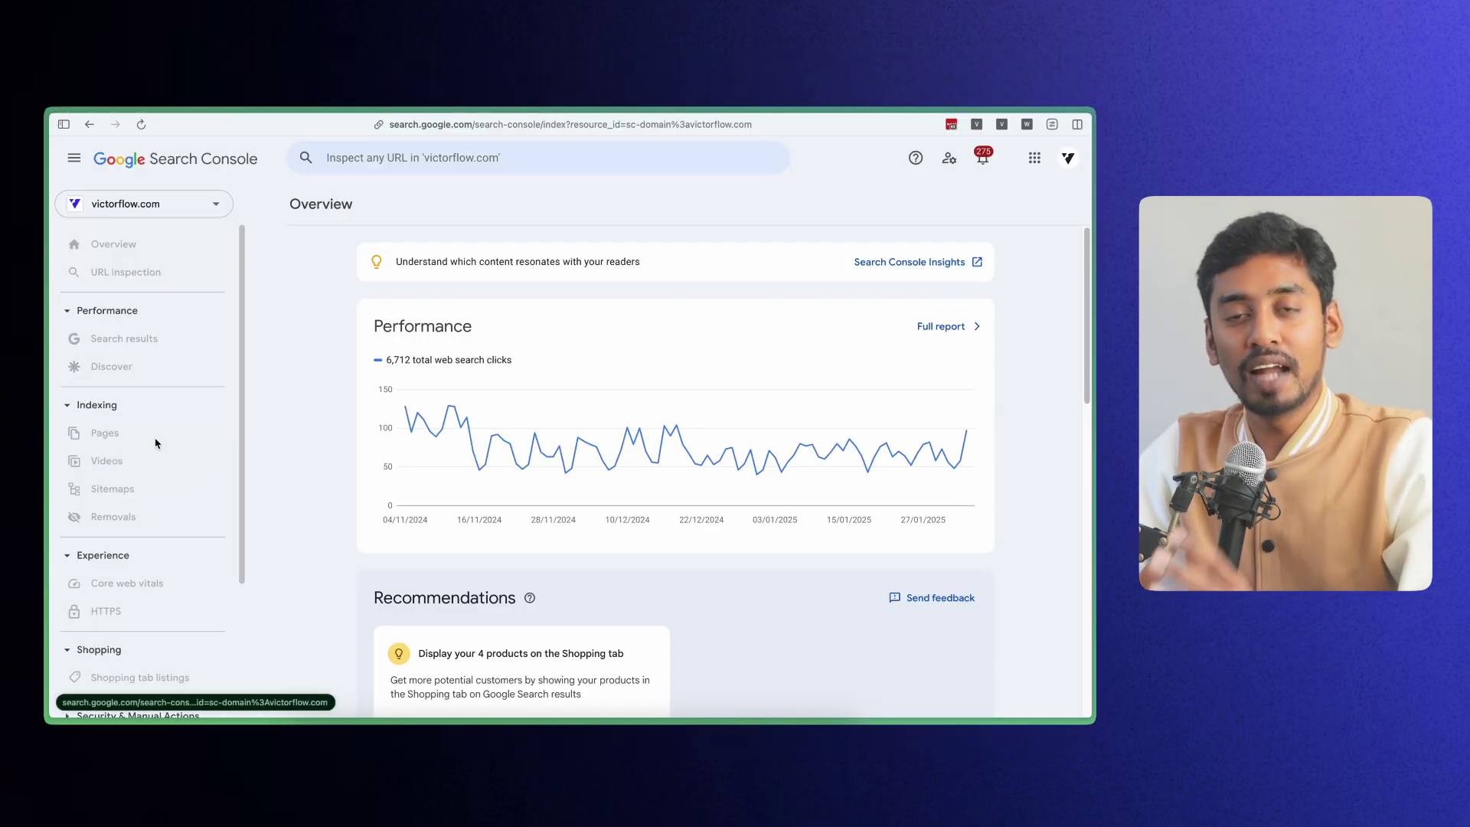
# Step: Open the Not found (404) report under Pages and bring up its export options
pyautogui.click(187, 433)
pyautogui.scroll(-5, 317, 482)
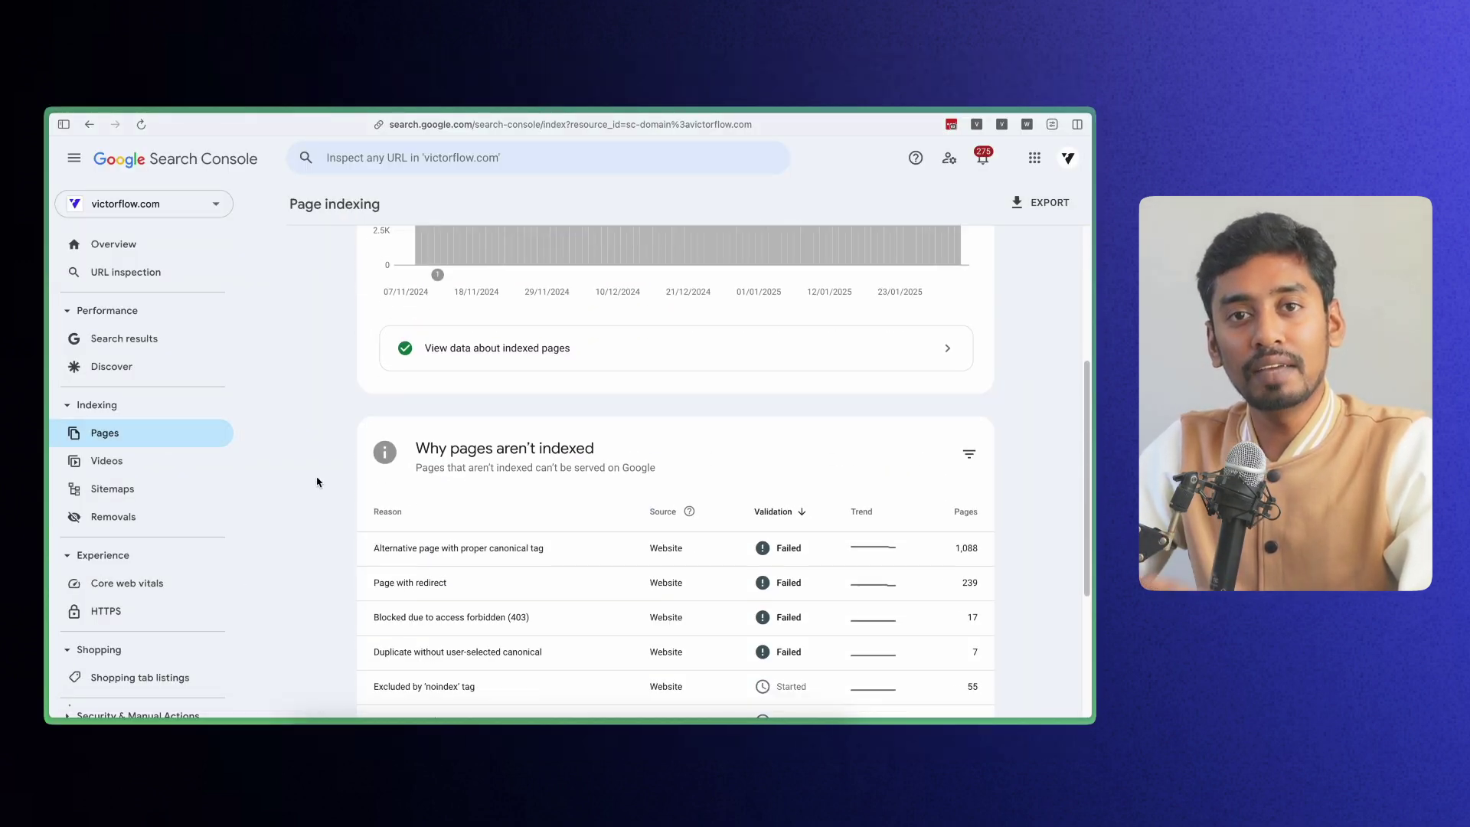
pyautogui.scroll(-2, 317, 482)
pyautogui.click(421, 506)
pyautogui.scroll(-5, 912, 528)
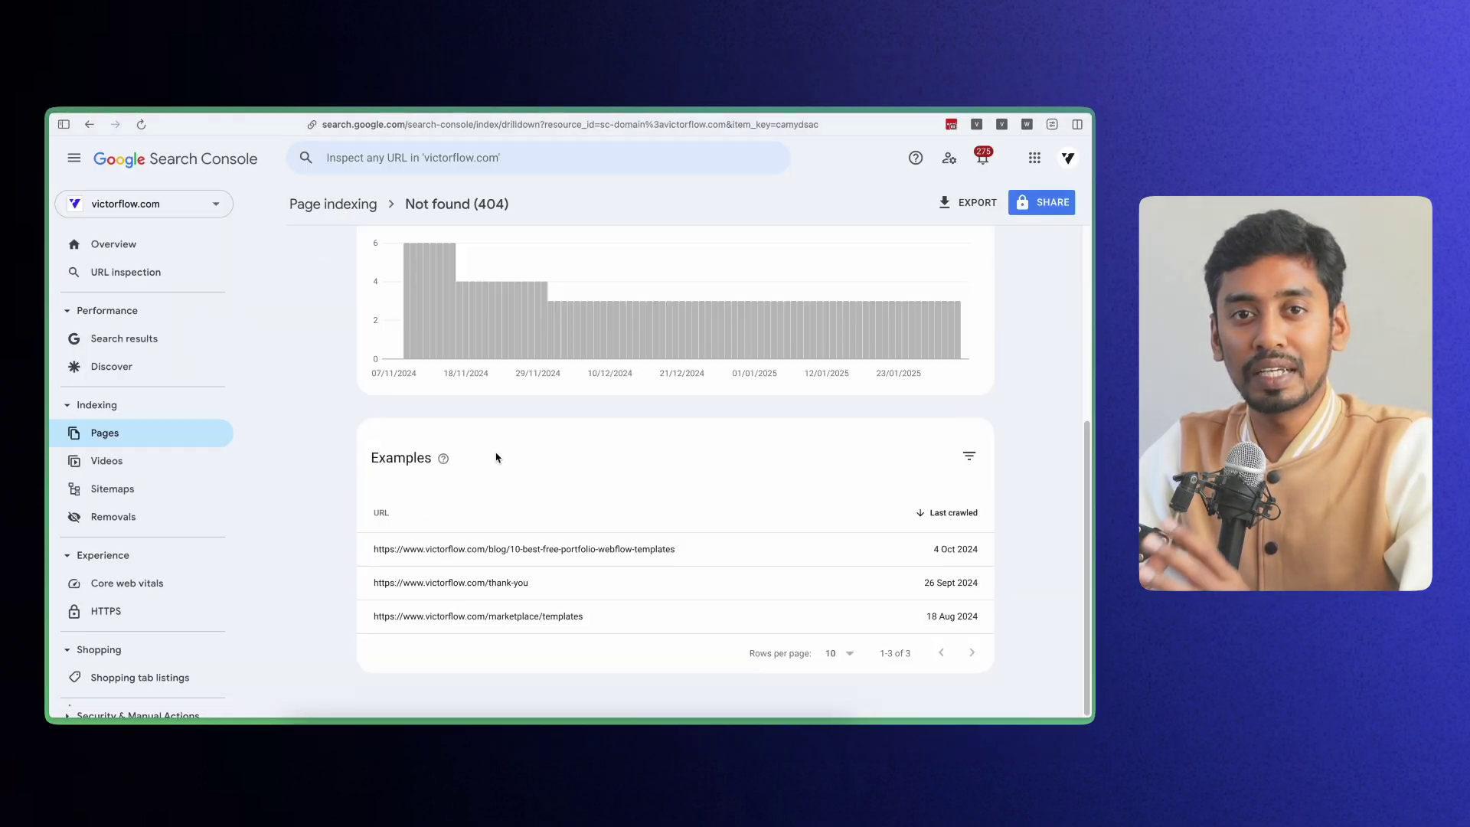
pyautogui.scroll(5, 960, 283)
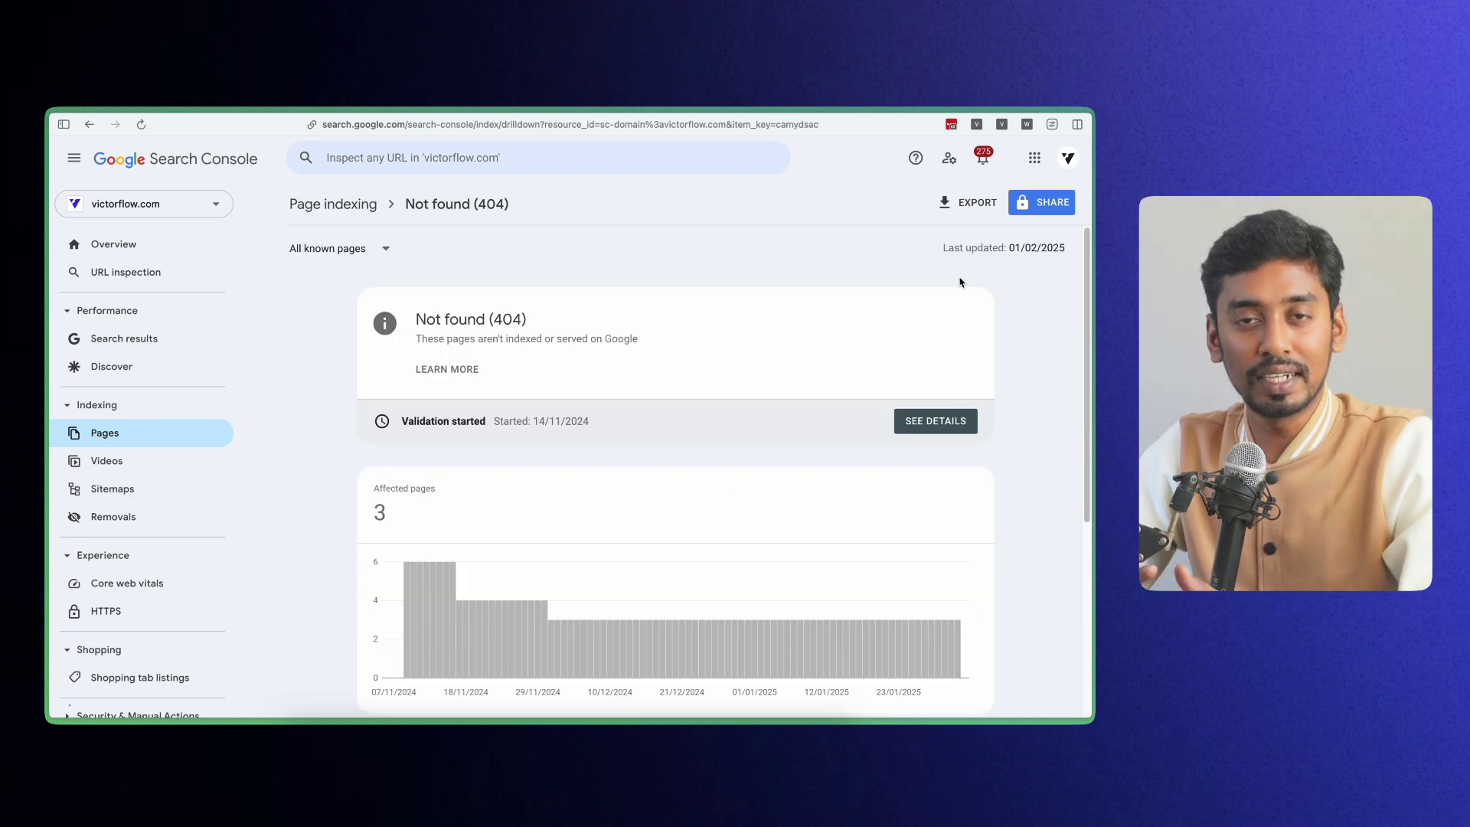
pyautogui.click(979, 207)
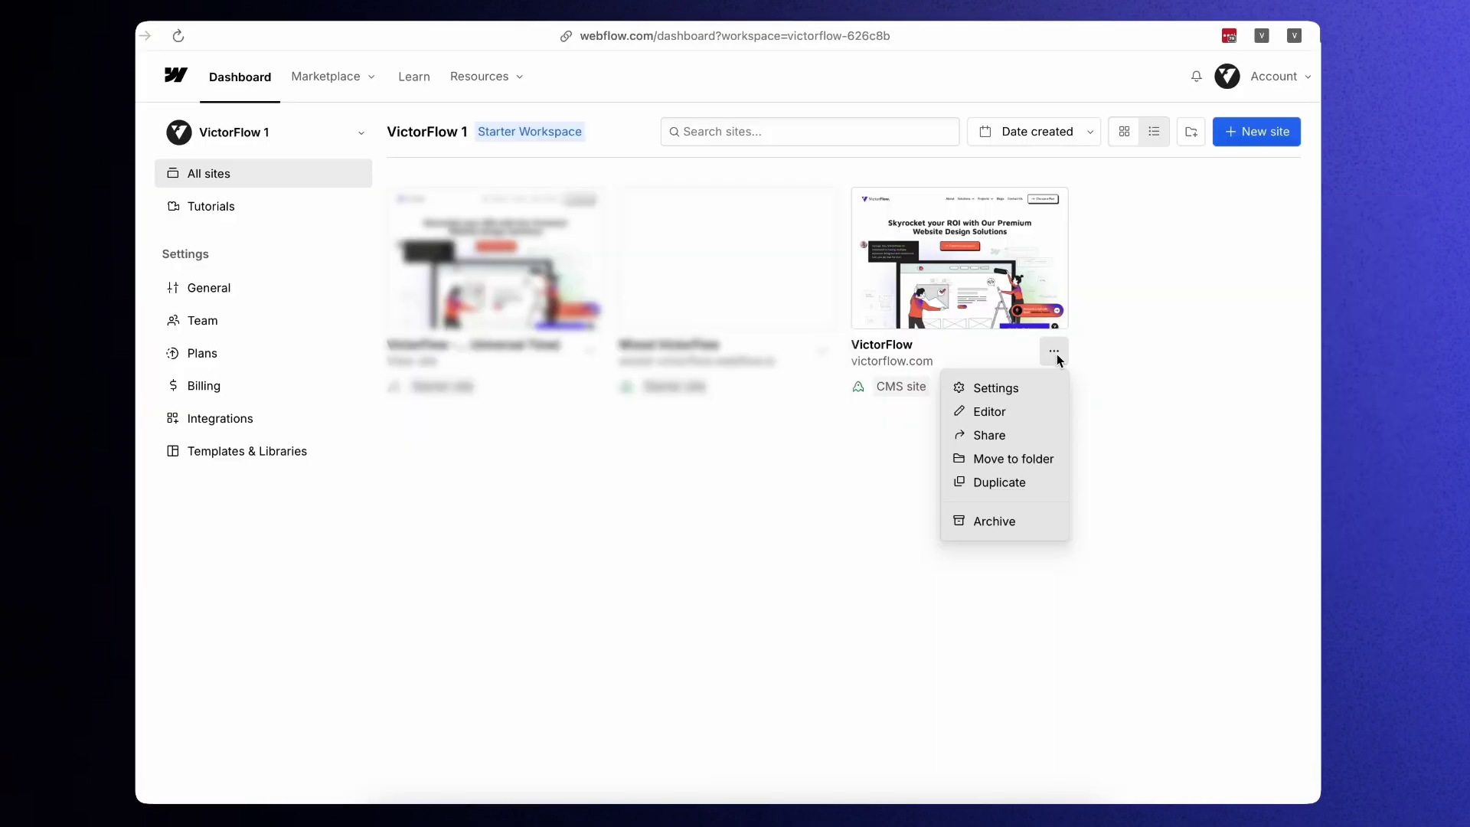
# Step: Add a 301 redirect from /old-url to /new-url in the VictorFlow site's Publishing settings
pyautogui.click(1050, 381)
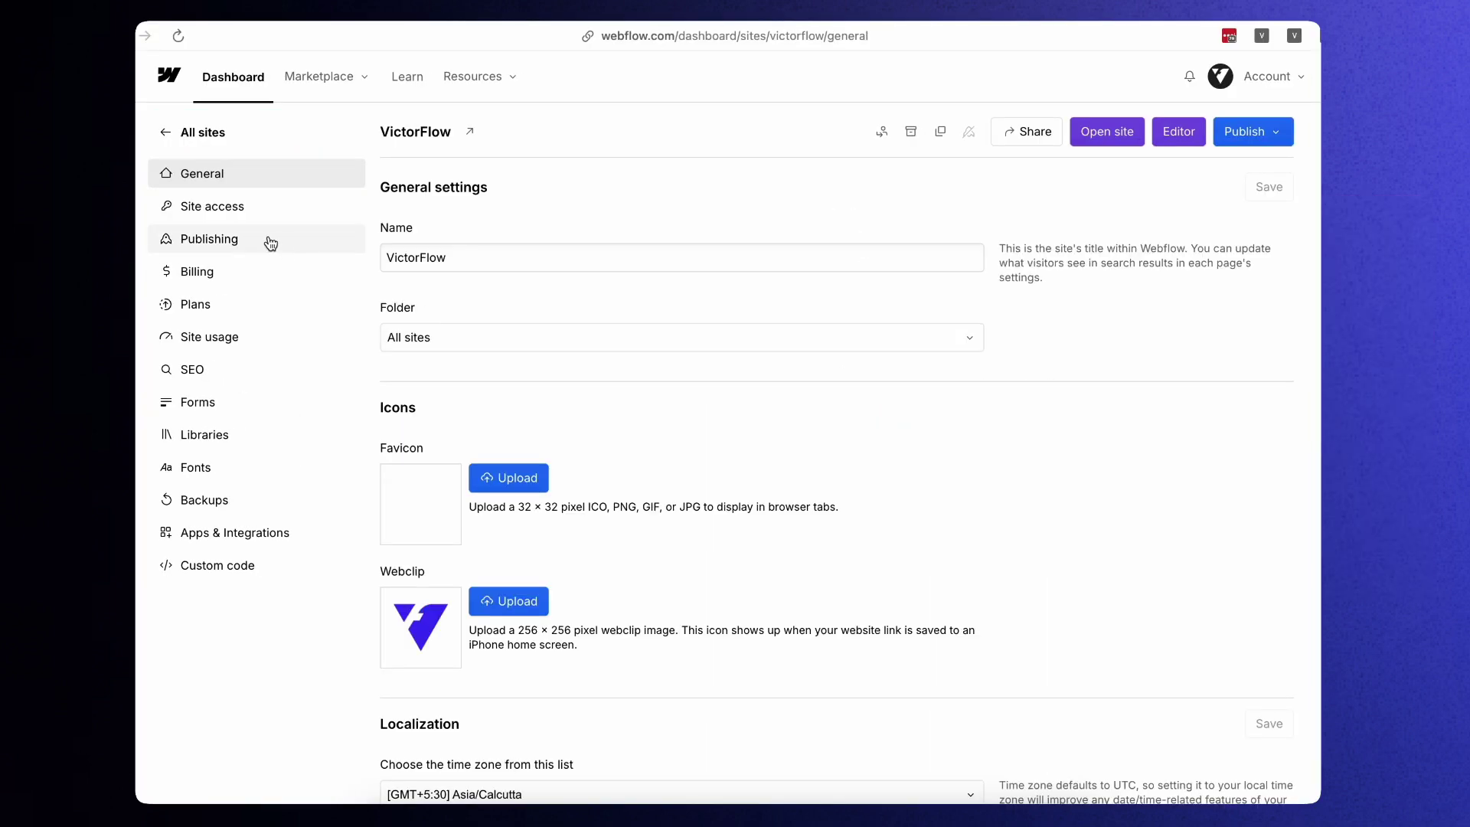
pyautogui.click(267, 239)
pyautogui.scroll(-8, 773, 530)
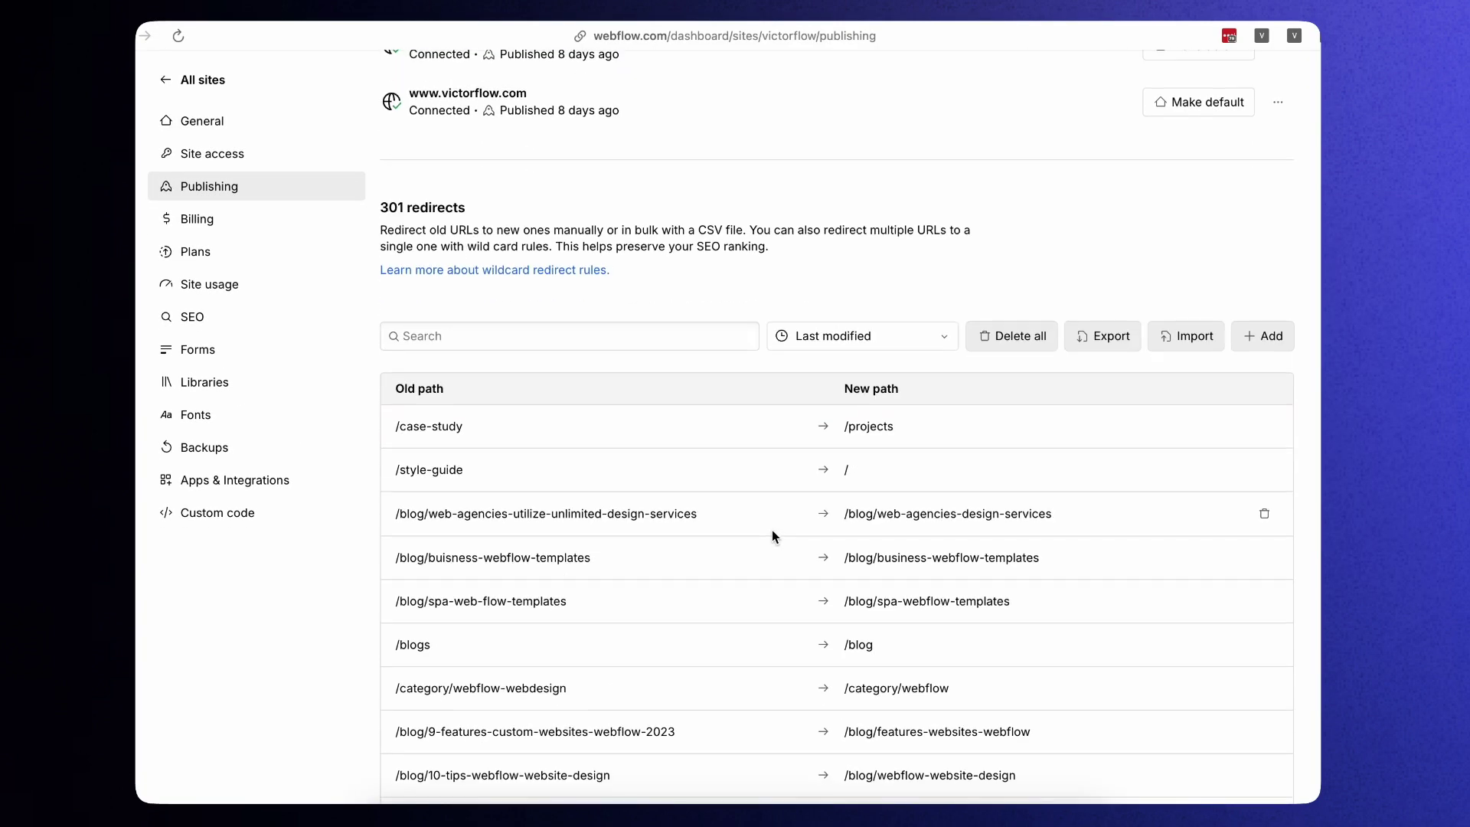
pyautogui.click(1261, 337)
pyautogui.write('/old-url')
pyautogui.press('Tab')
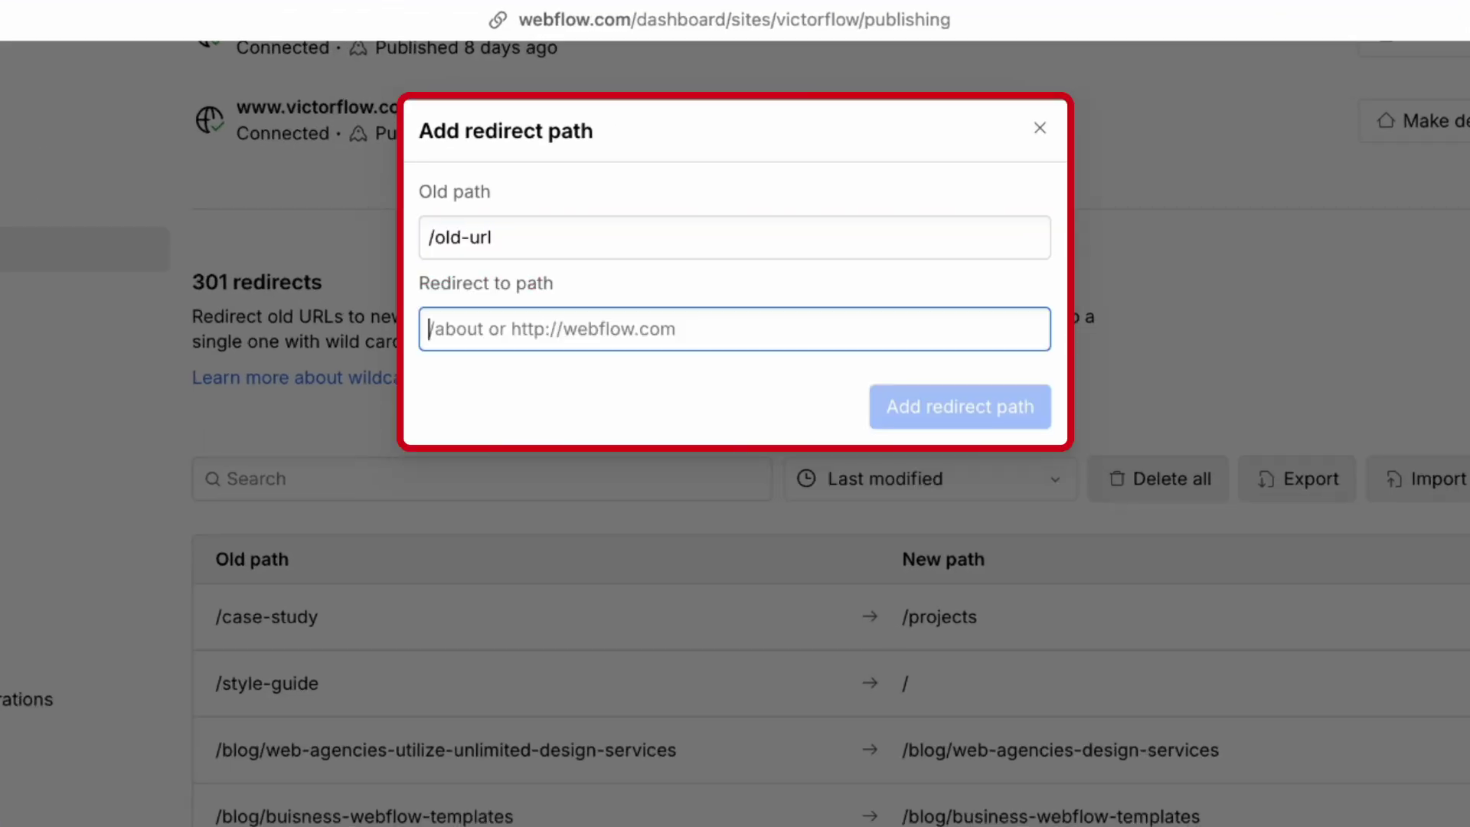
pyautogui.write('/new-url')
pyautogui.press('Return')
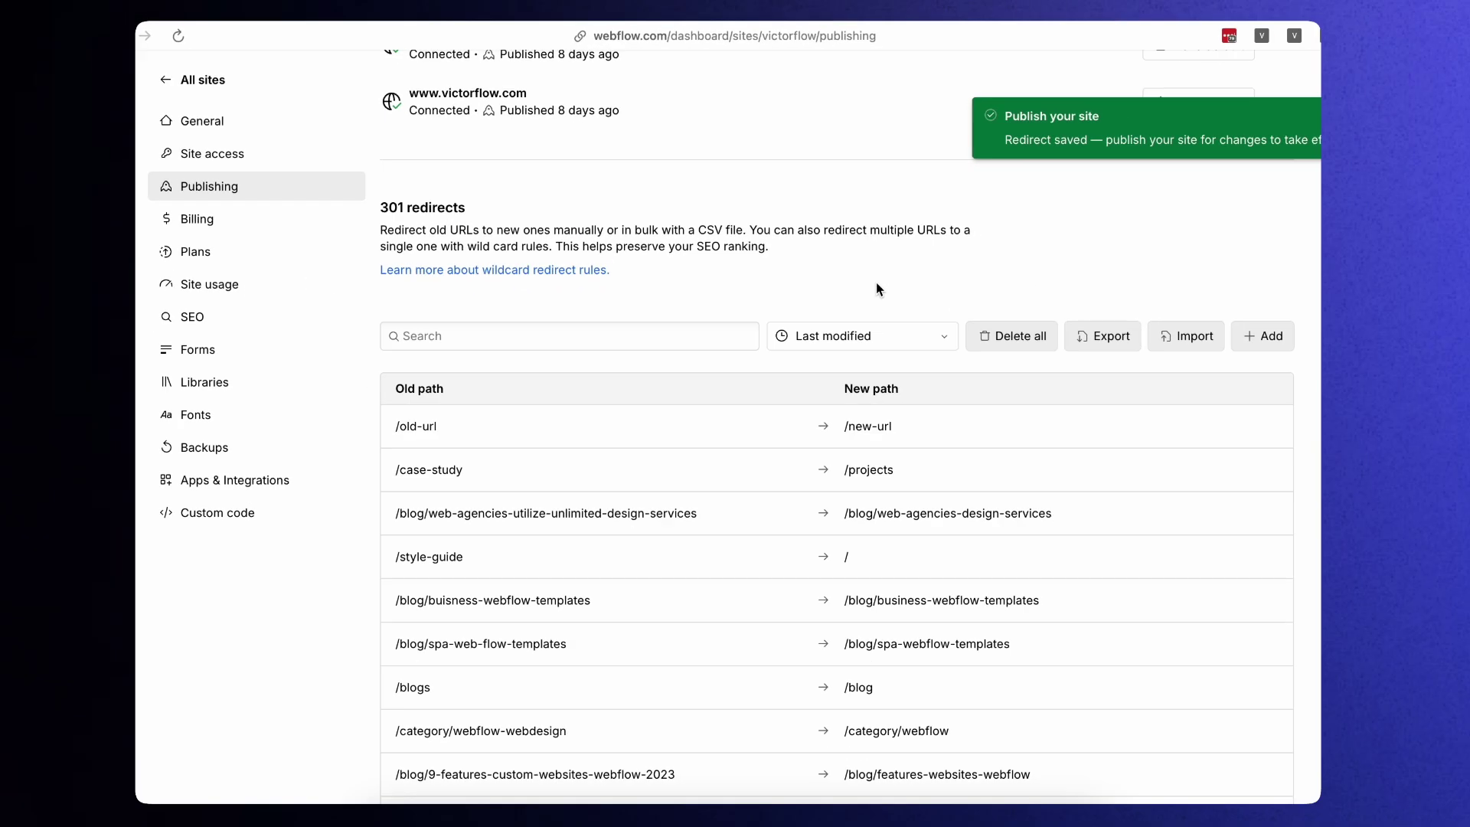
# Step: Publish the VictorFlow site to the selected domains so the redirect takes effect
pyautogui.scroll(10, 875, 282)
pyautogui.click(1247, 131)
pyautogui.click(1133, 427)
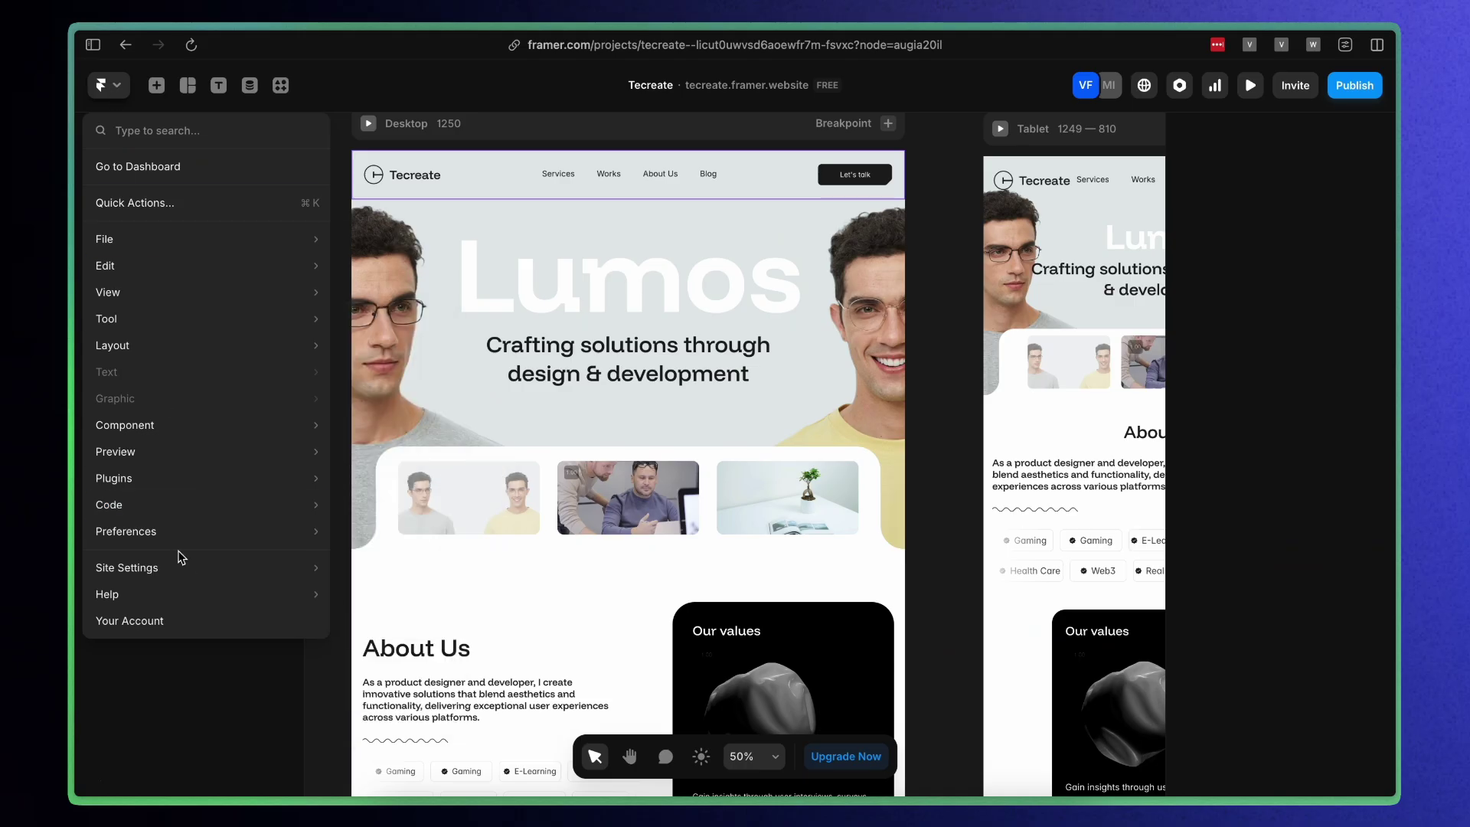
# Step: Go to Site Settings > Redirects for the Tecreate Framer project
pyautogui.moveTo(227, 569)
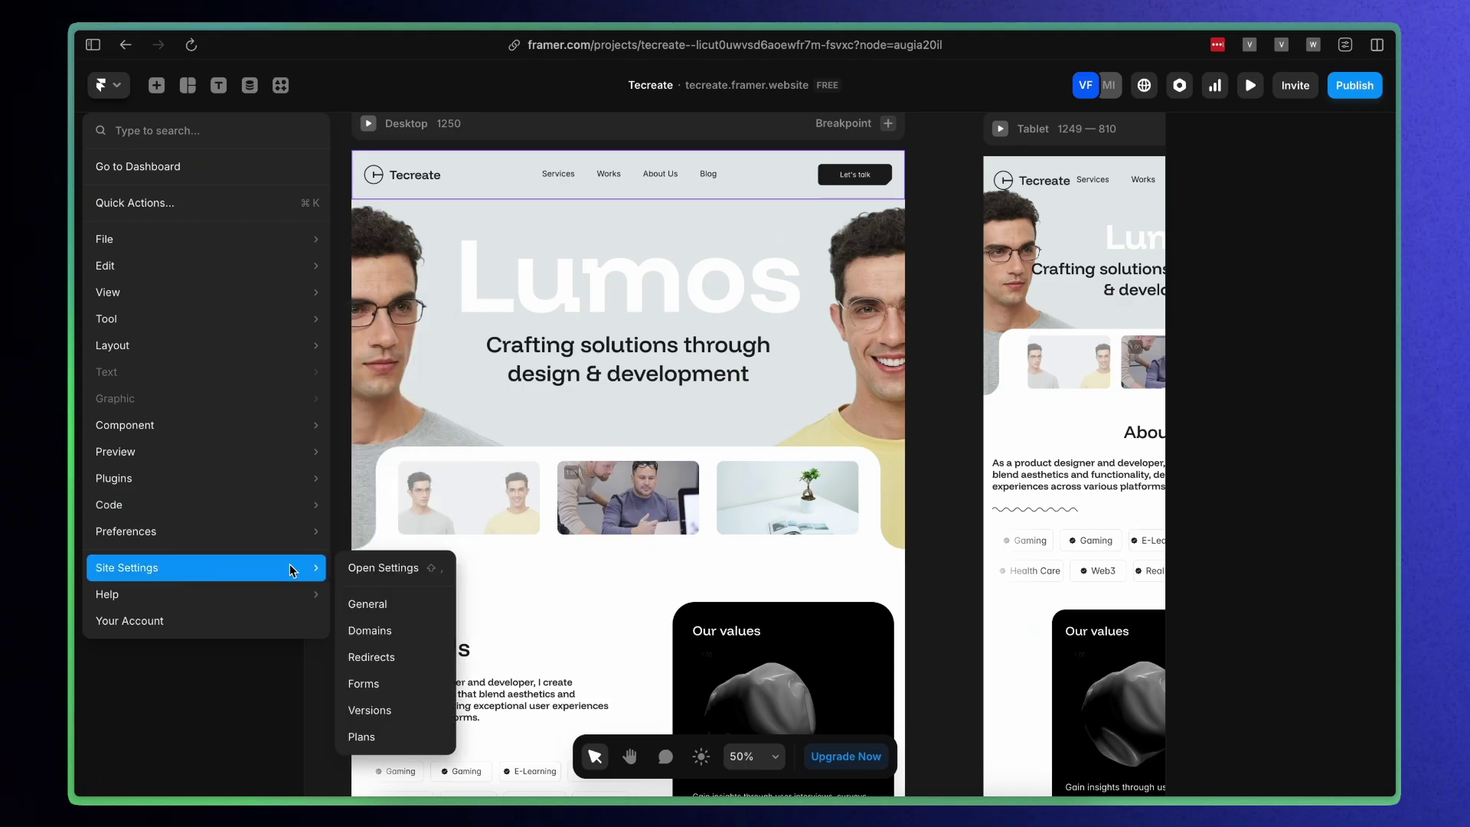
pyautogui.click(411, 666)
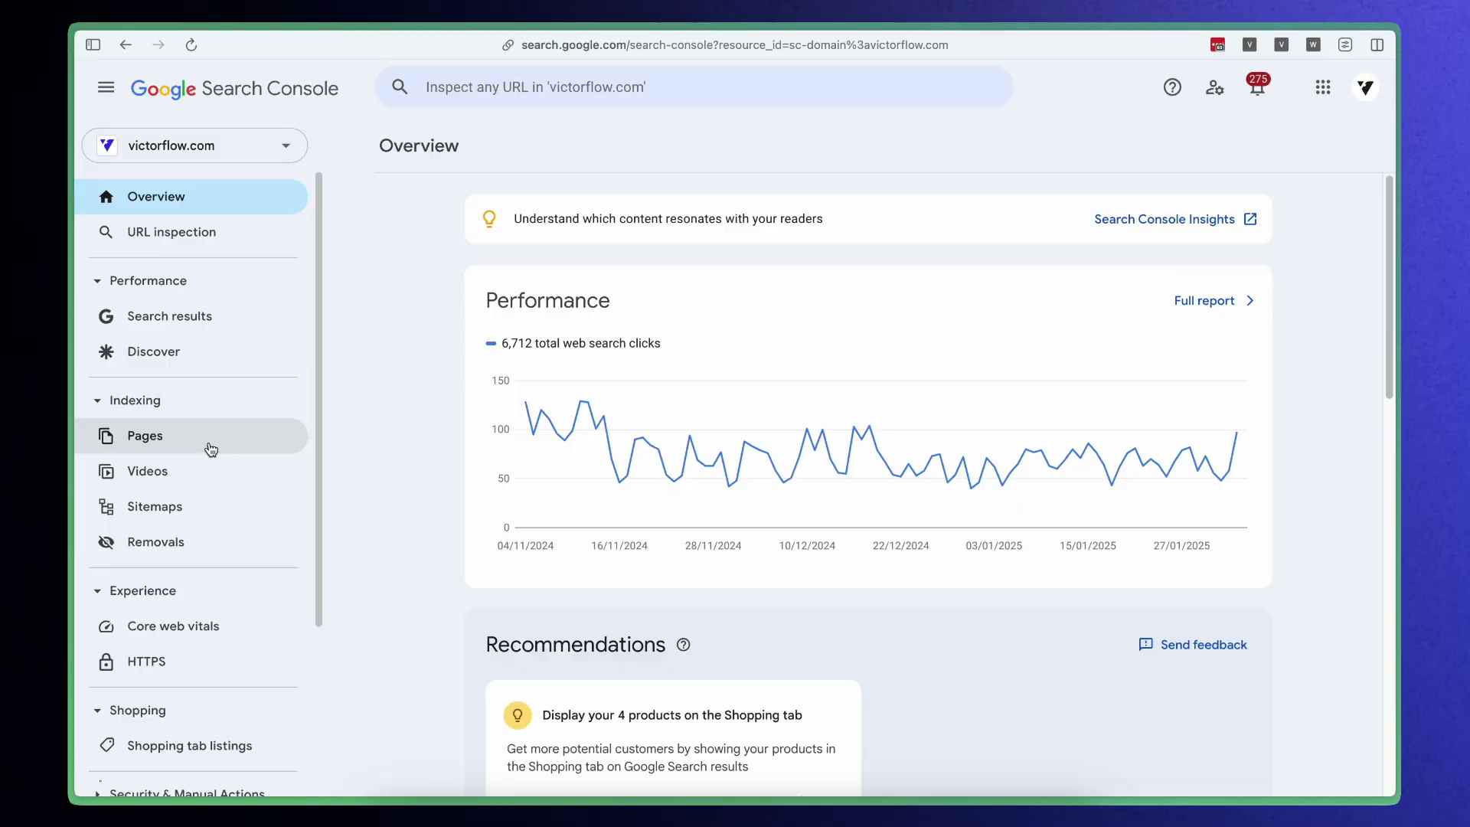
# Step: Open the Not found (404) report listing the three missing example URLs
pyautogui.click(209, 444)
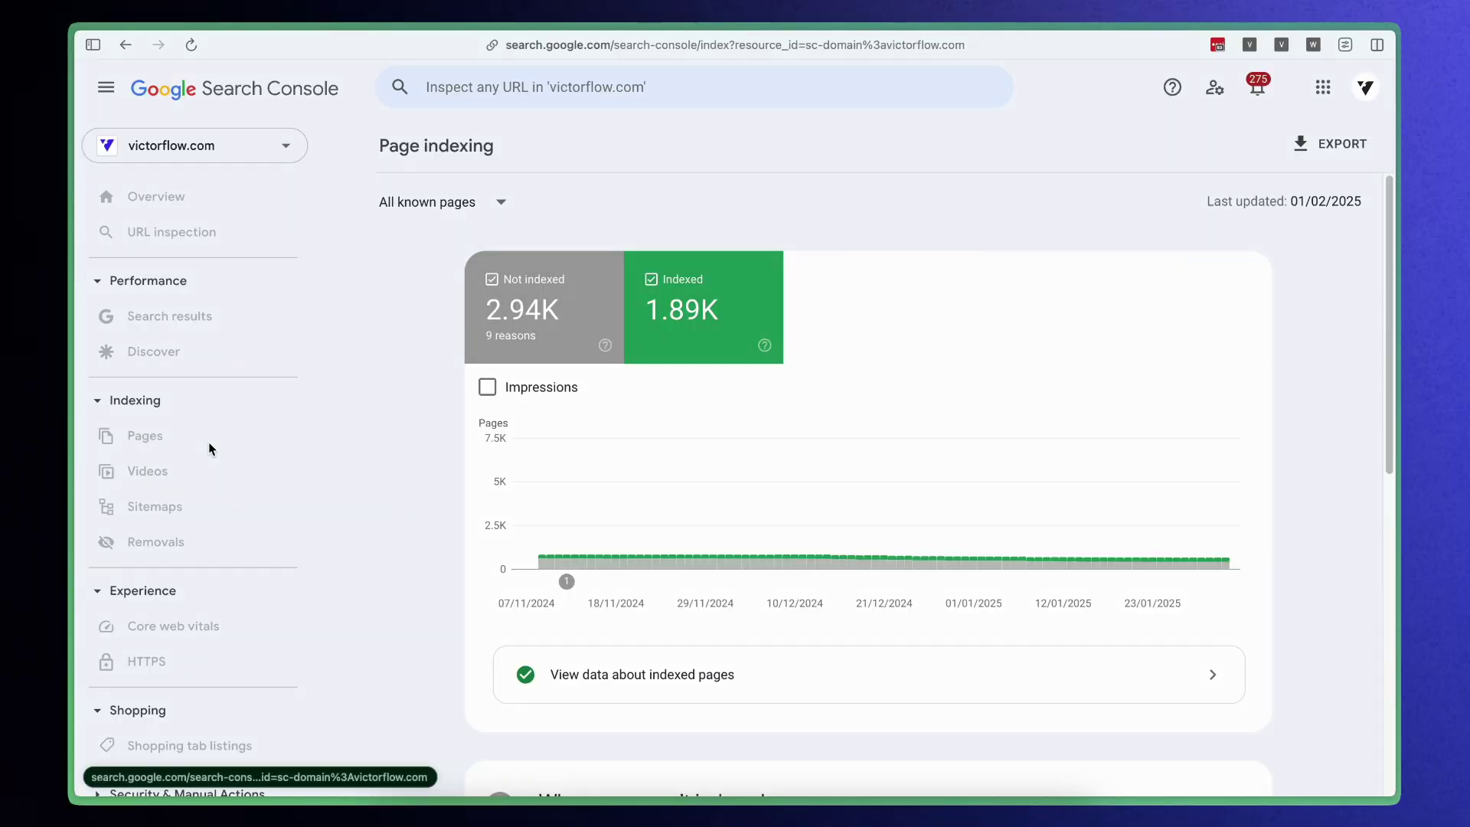
pyautogui.scroll(-5, 414, 498)
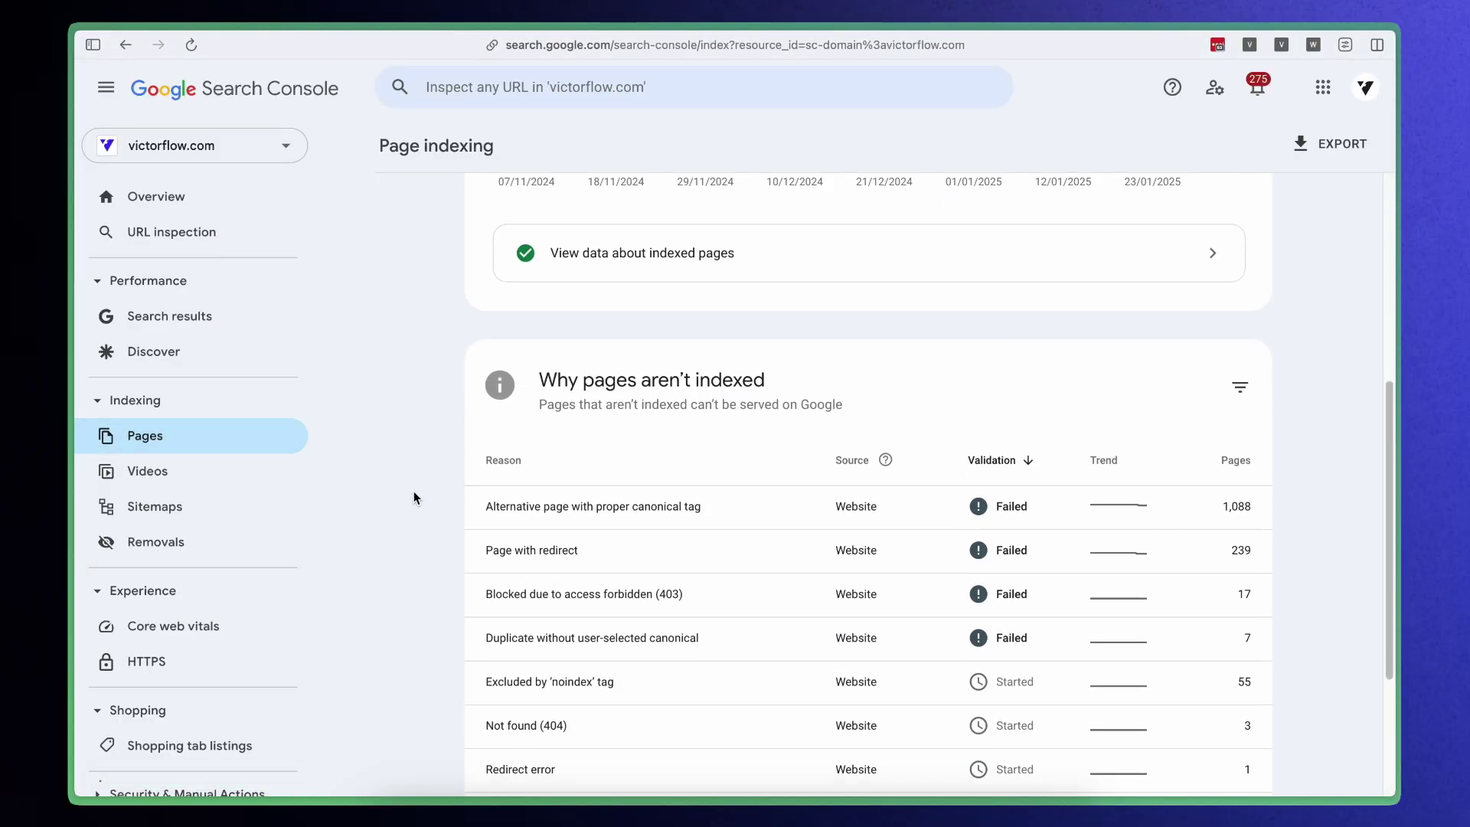
pyautogui.scroll(-3, 413, 498)
pyautogui.click(548, 524)
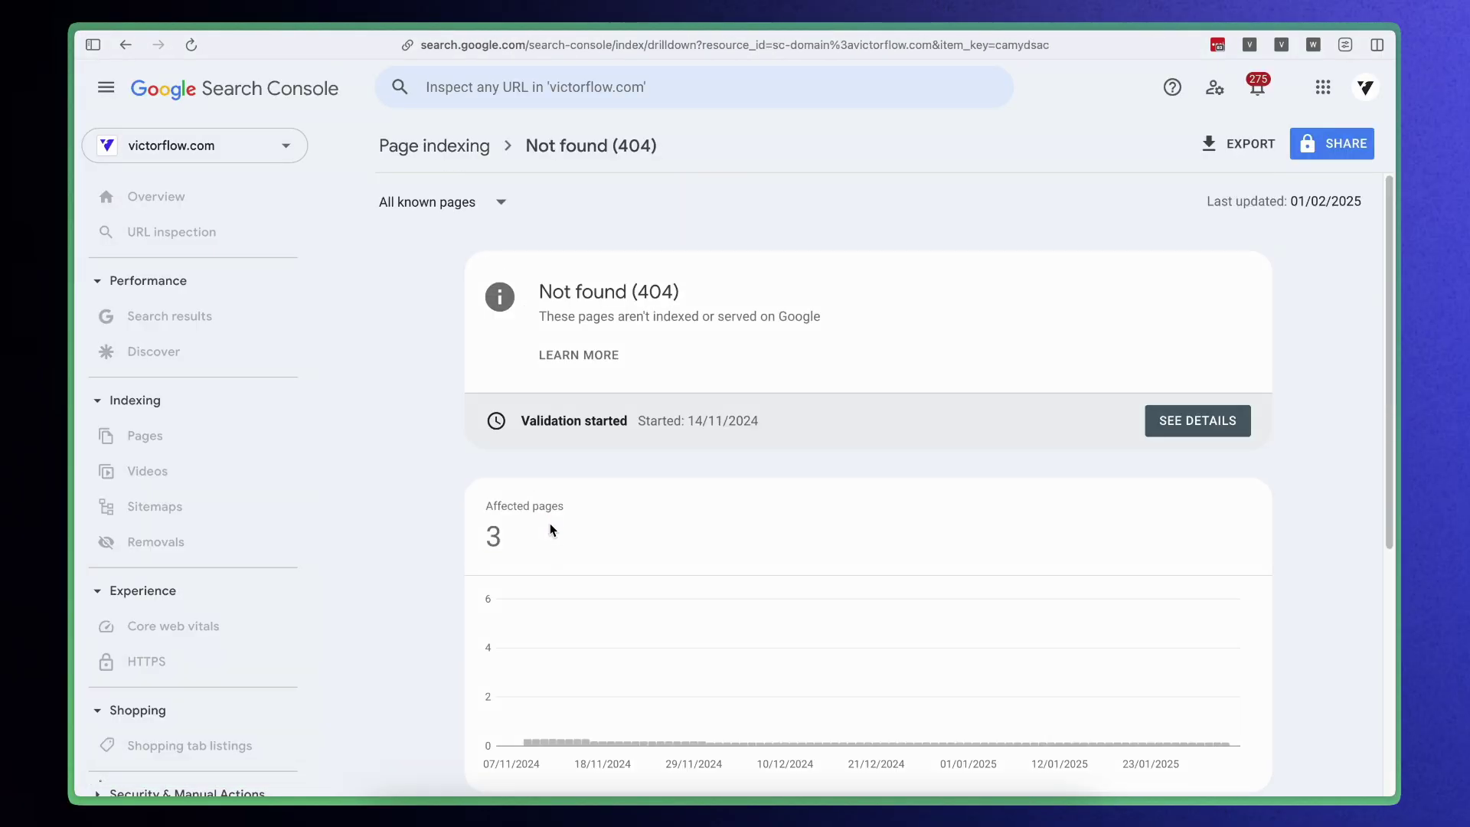
pyautogui.scroll(-5, 597, 490)
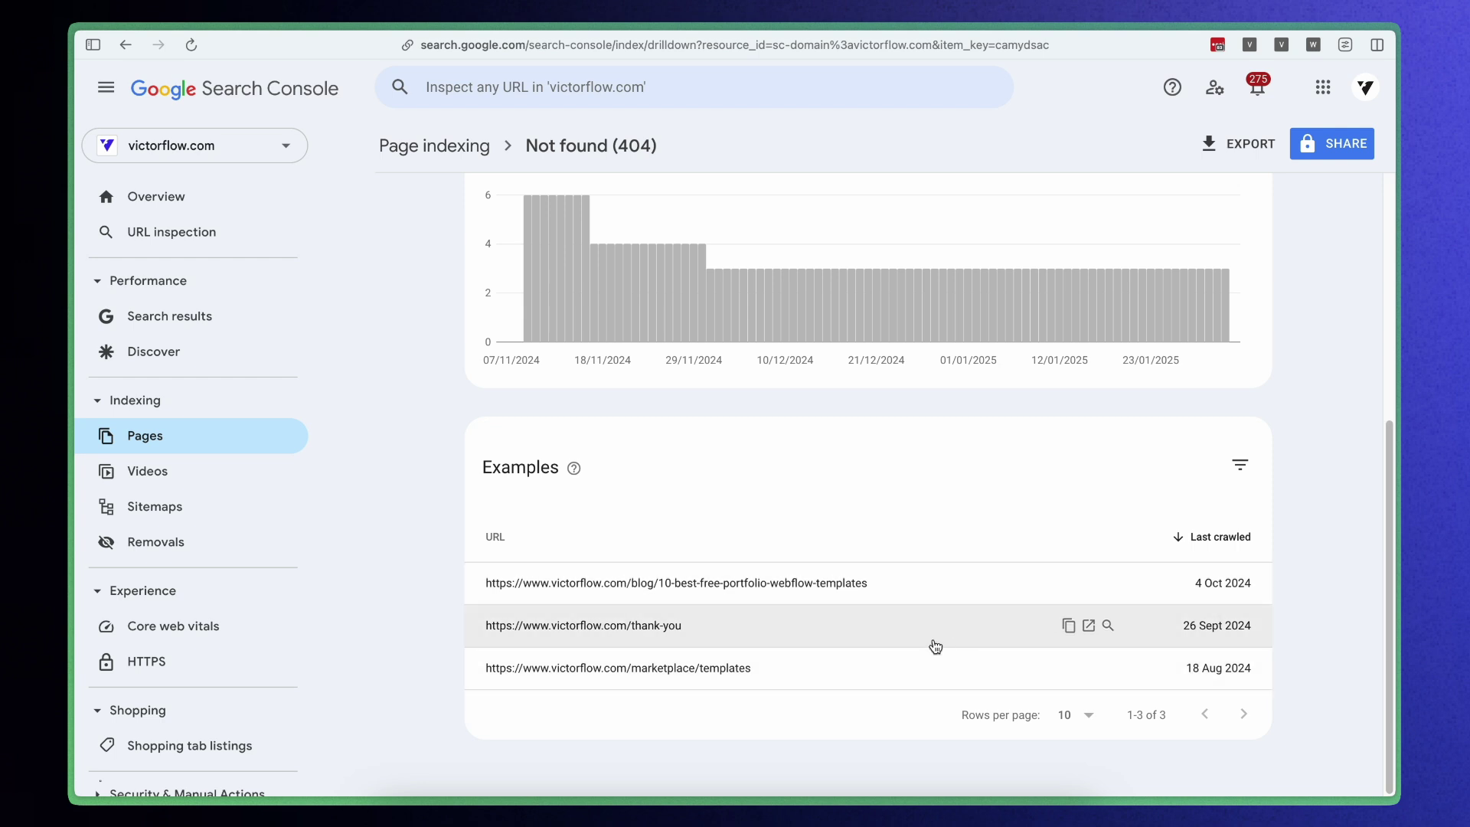
pyautogui.scroll(5, 1176, 328)
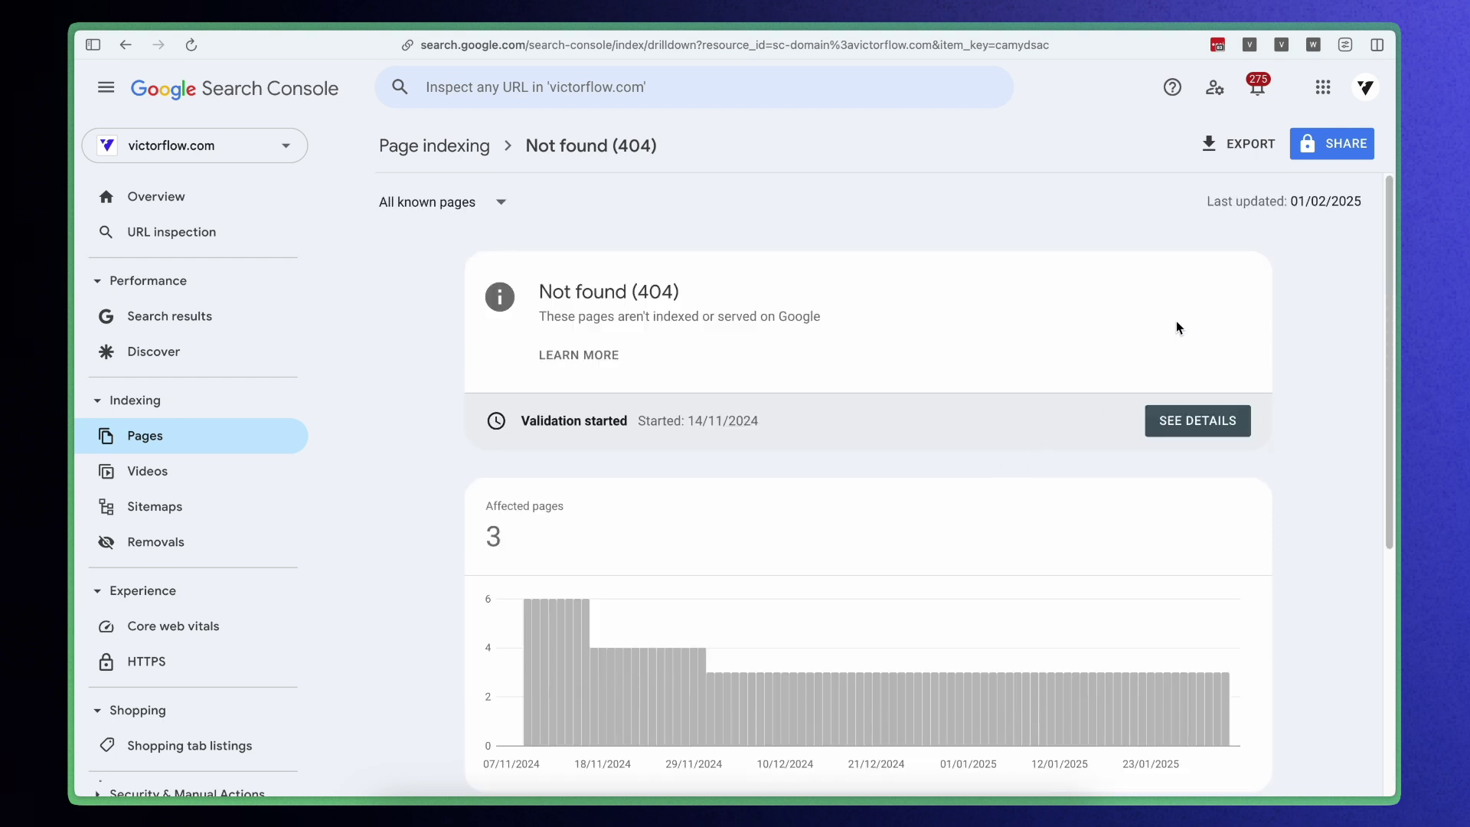
# Step: Download the 404 report as CSV and inspect 10-best-free-portfolio-webflow-templates
pyautogui.click(1253, 150)
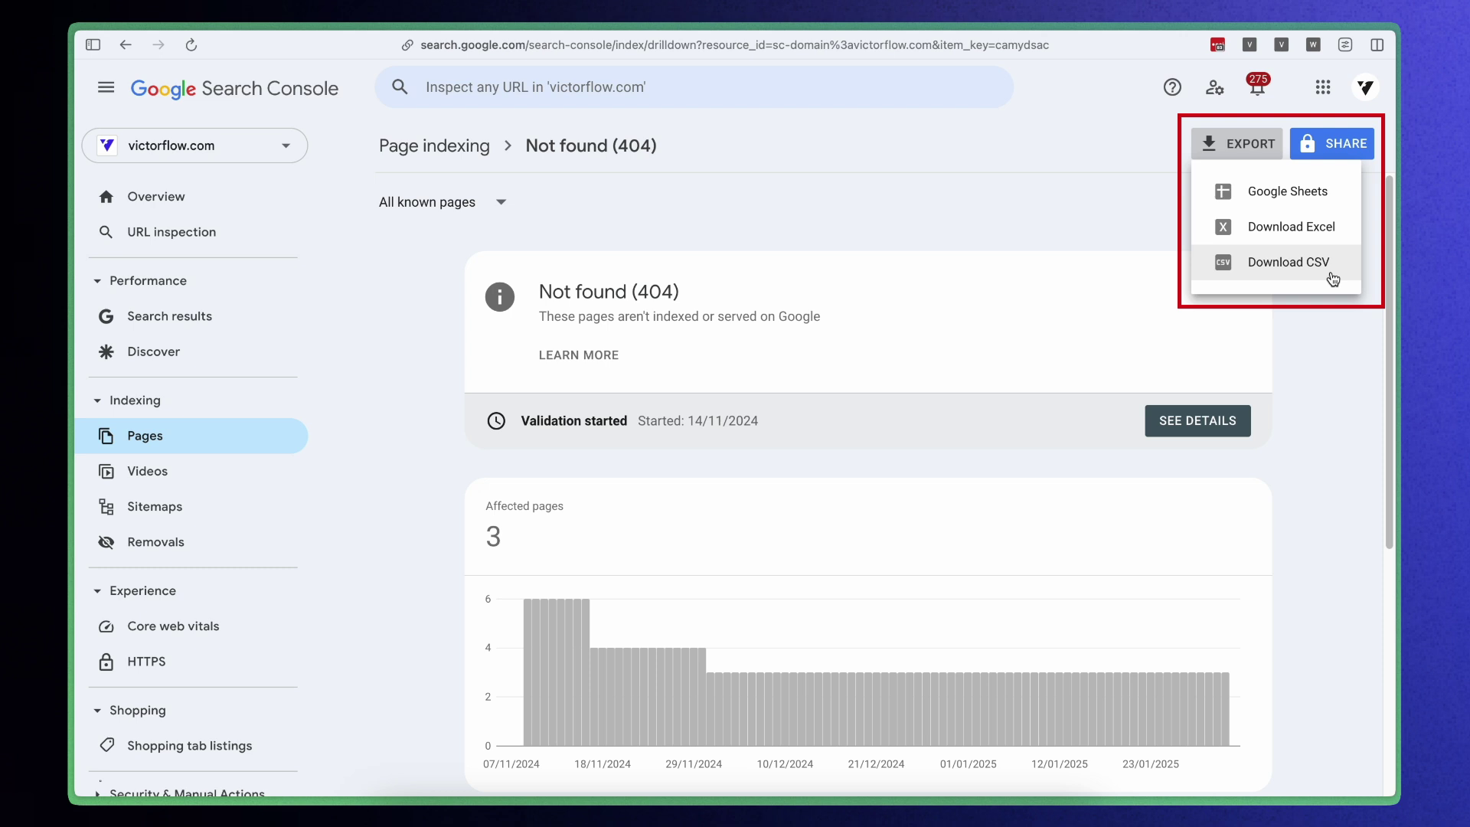
pyautogui.click(1306, 330)
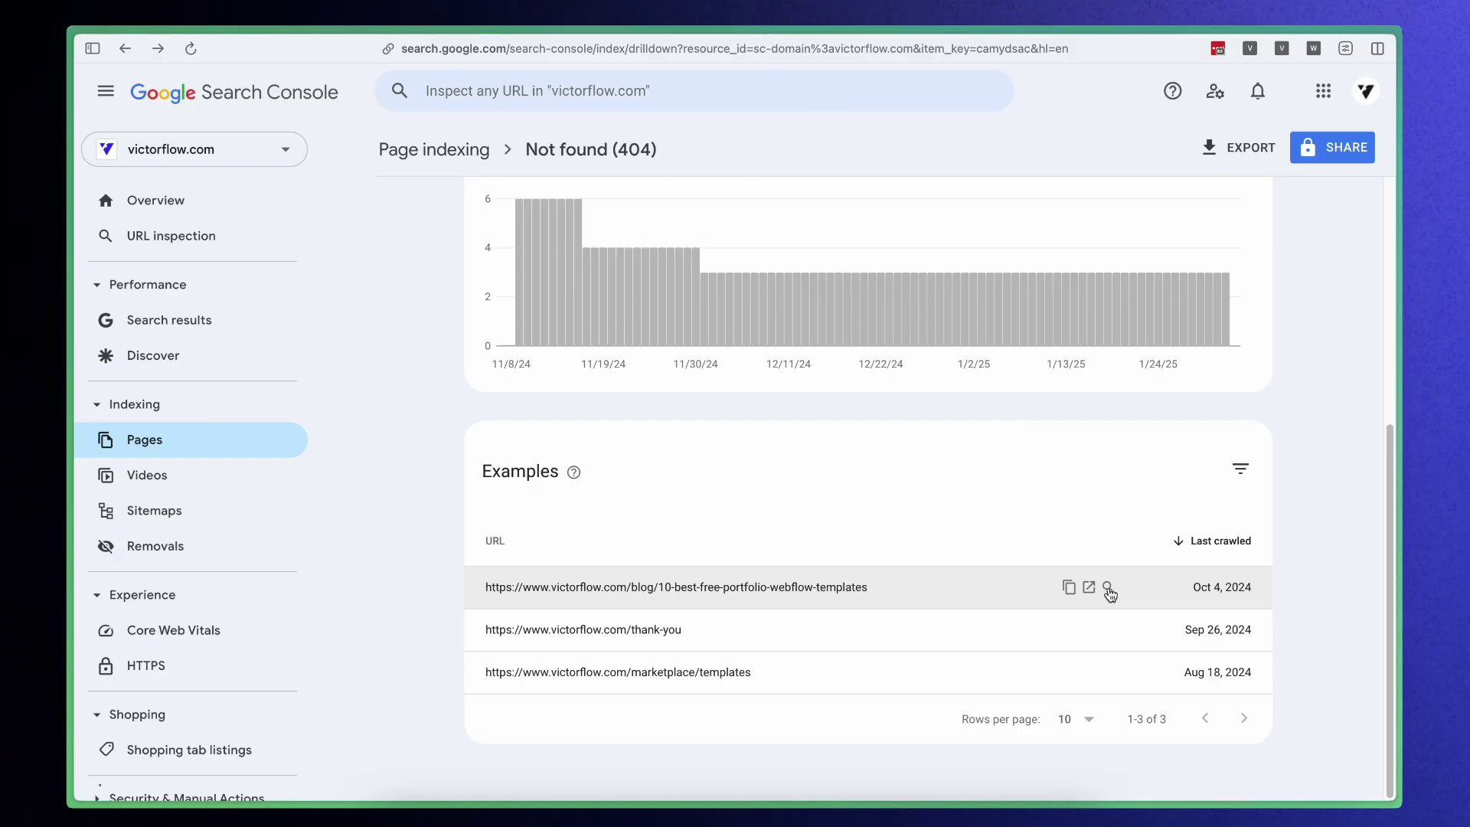
pyautogui.click(1108, 588)
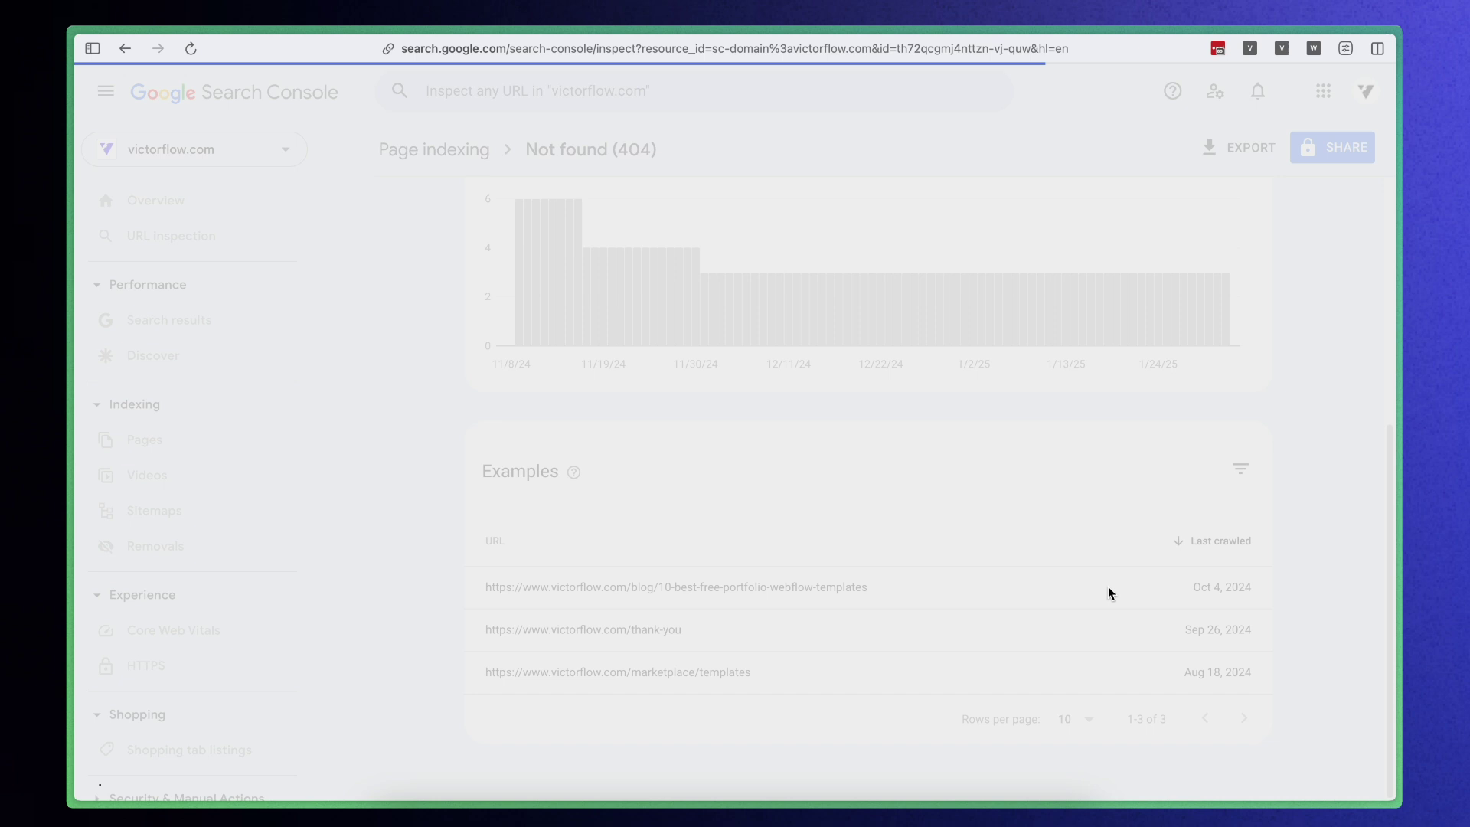